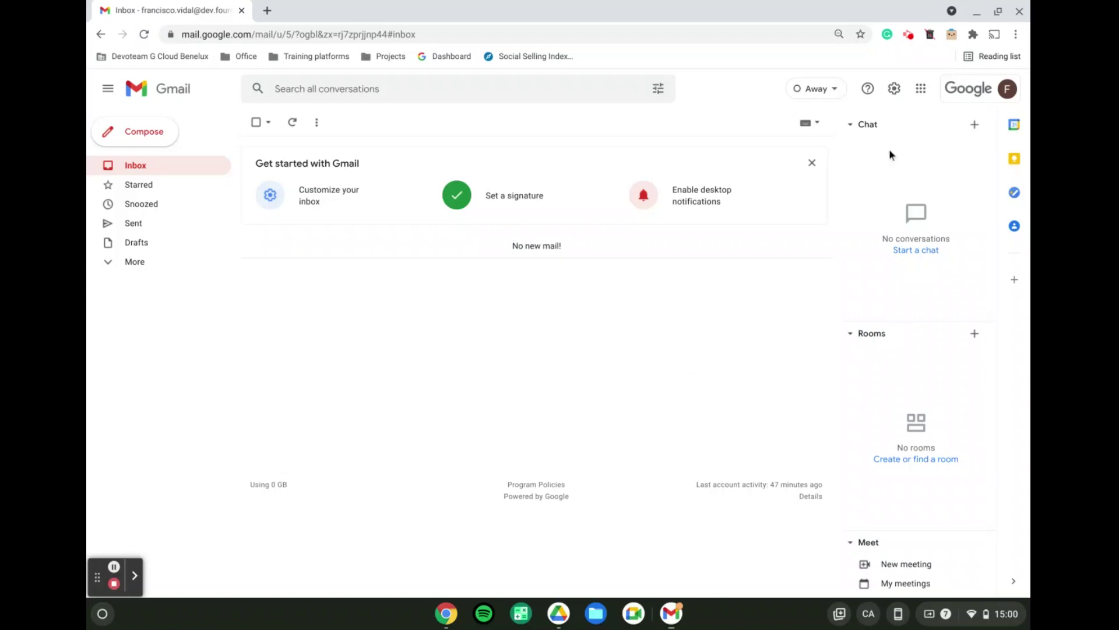
Set the chat notification sound to Tones in Gmail's Chat and Meet notification settings.
click(894, 88)
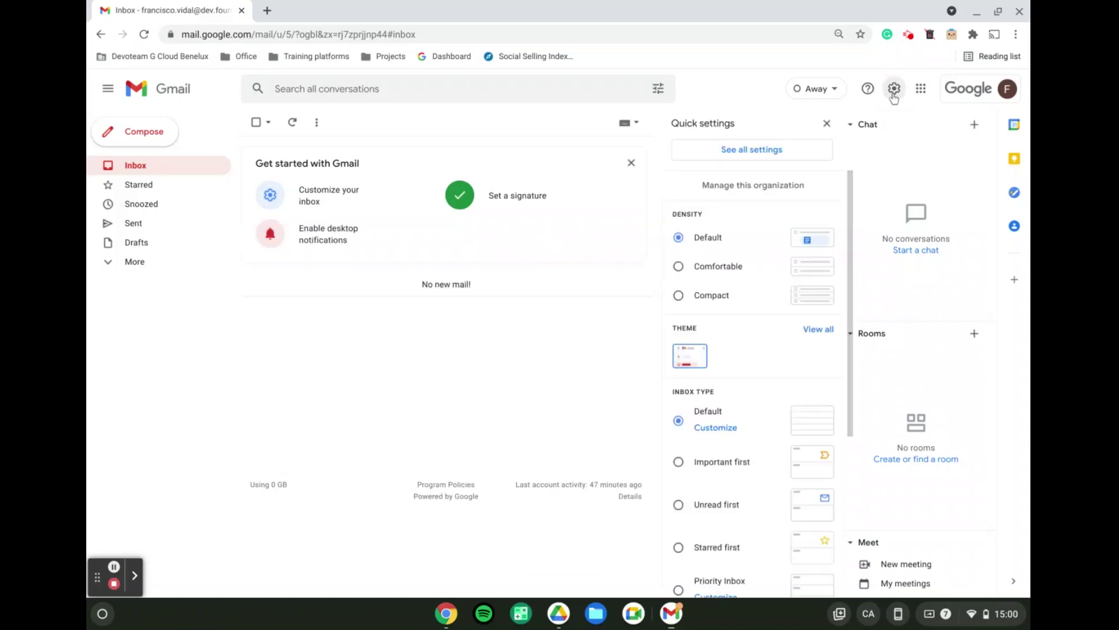
click(739, 157)
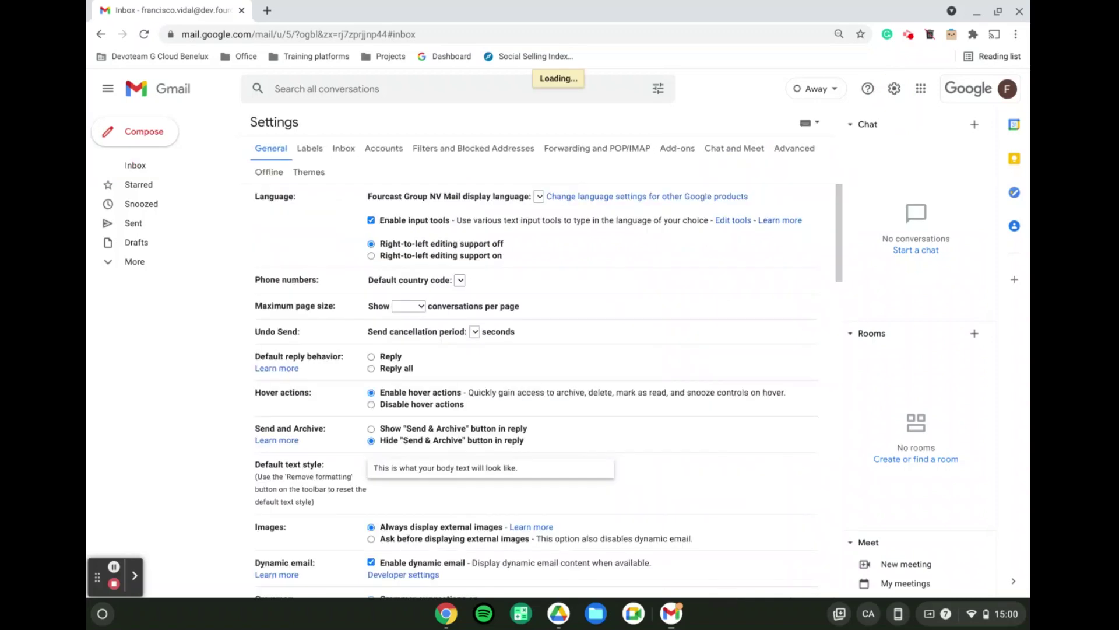
click(736, 150)
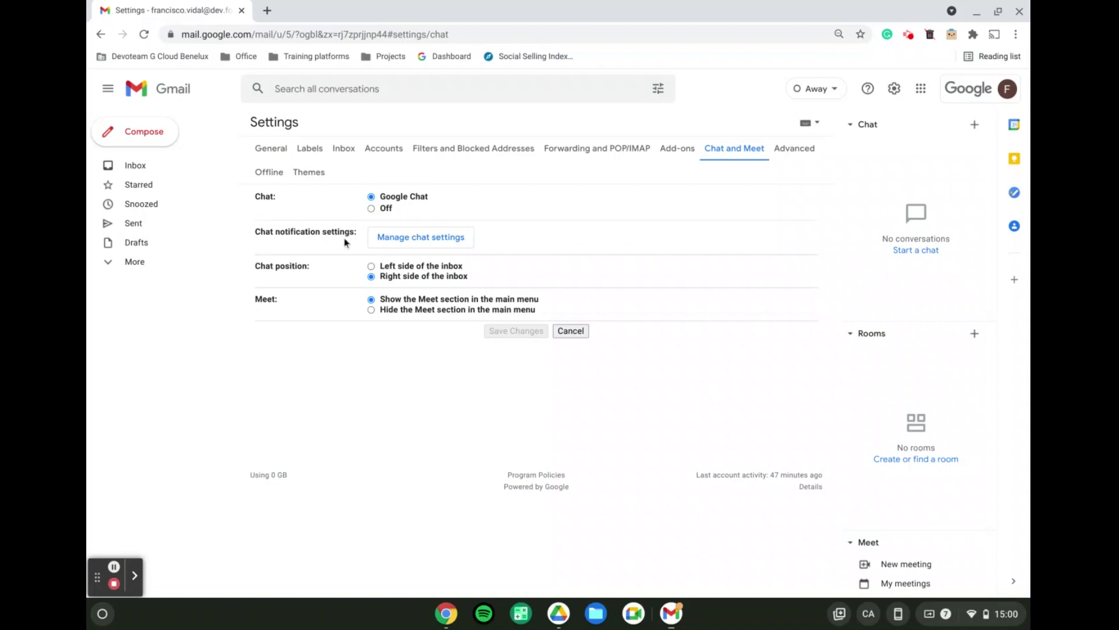
click(438, 239)
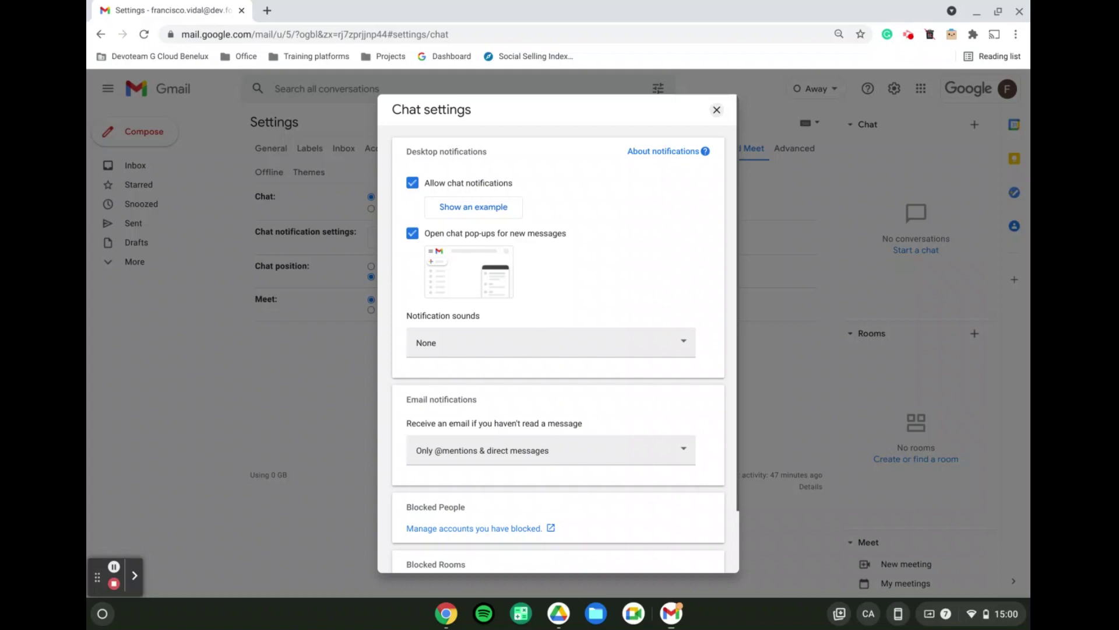
click(529, 342)
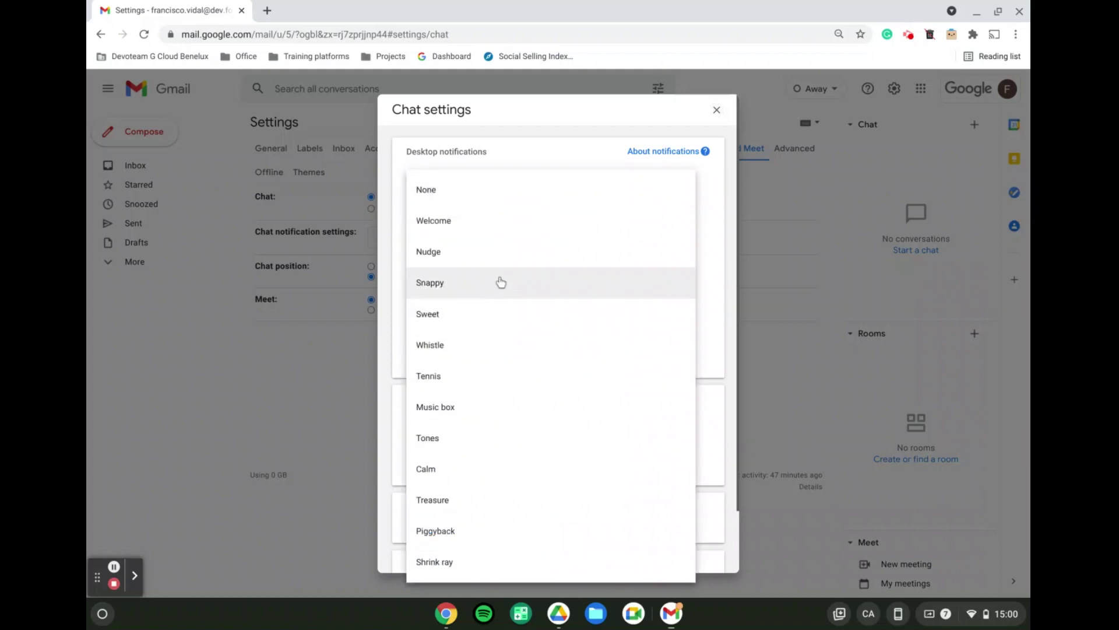
click(486, 438)
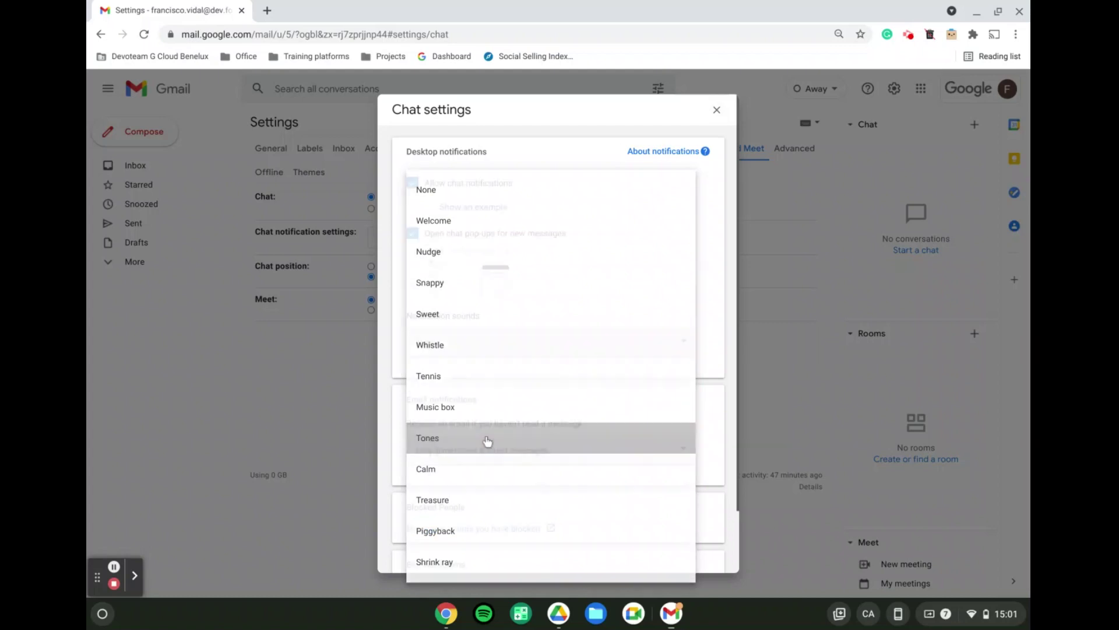
Review the email notification choices and blocked people and rooms options, close the chat settings, and return to the inbox.
scroll(539, 387, down, 1)
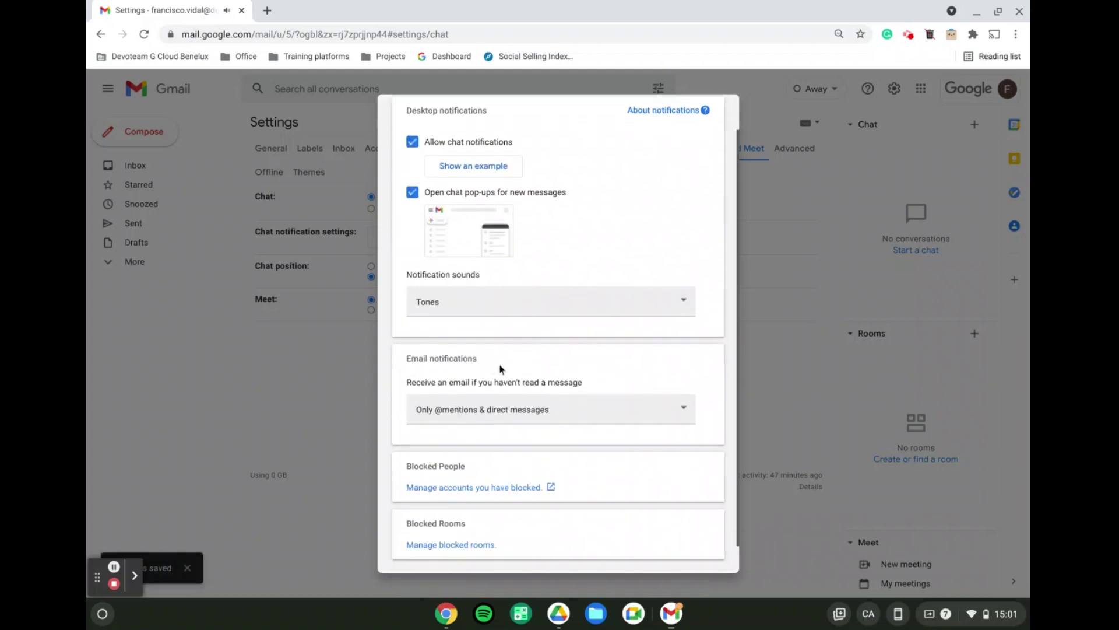
click(586, 417)
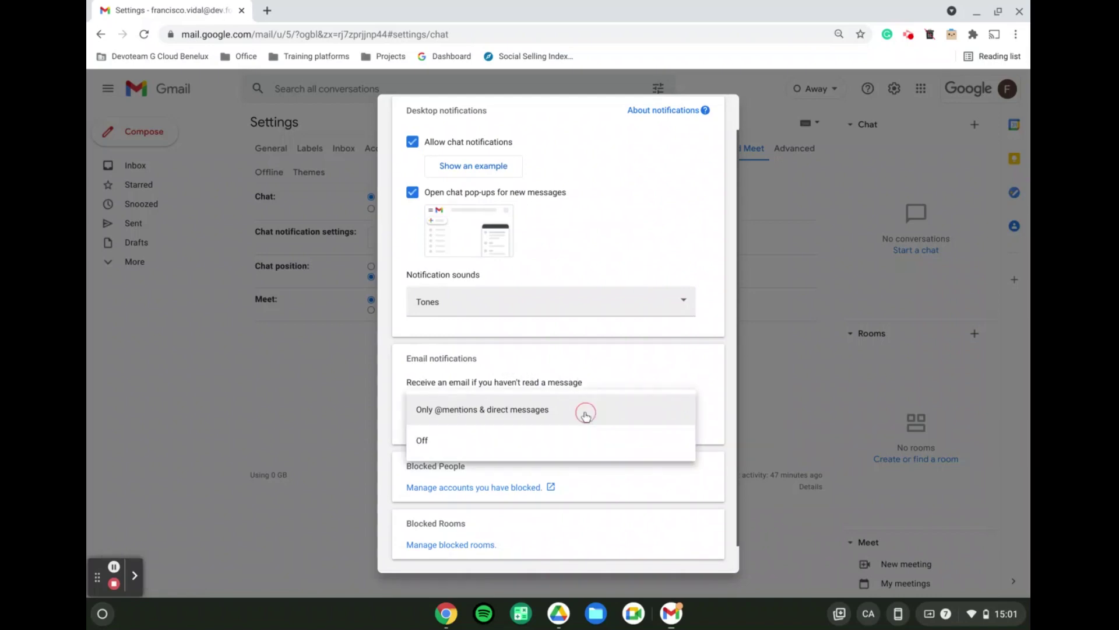
click(680, 363)
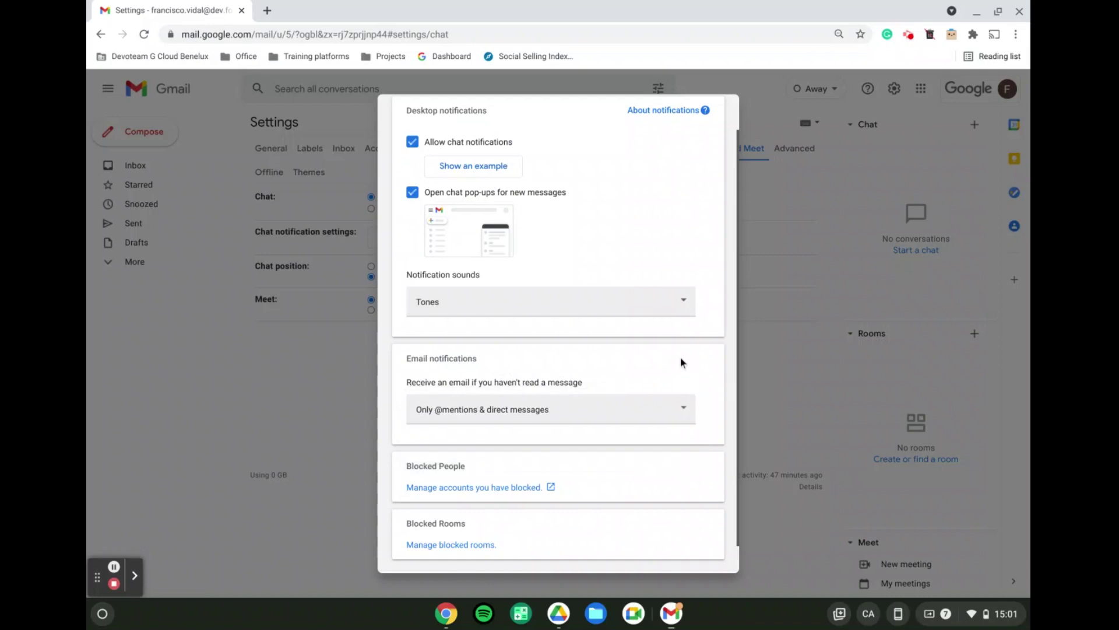
scroll(682, 360, down, 1)
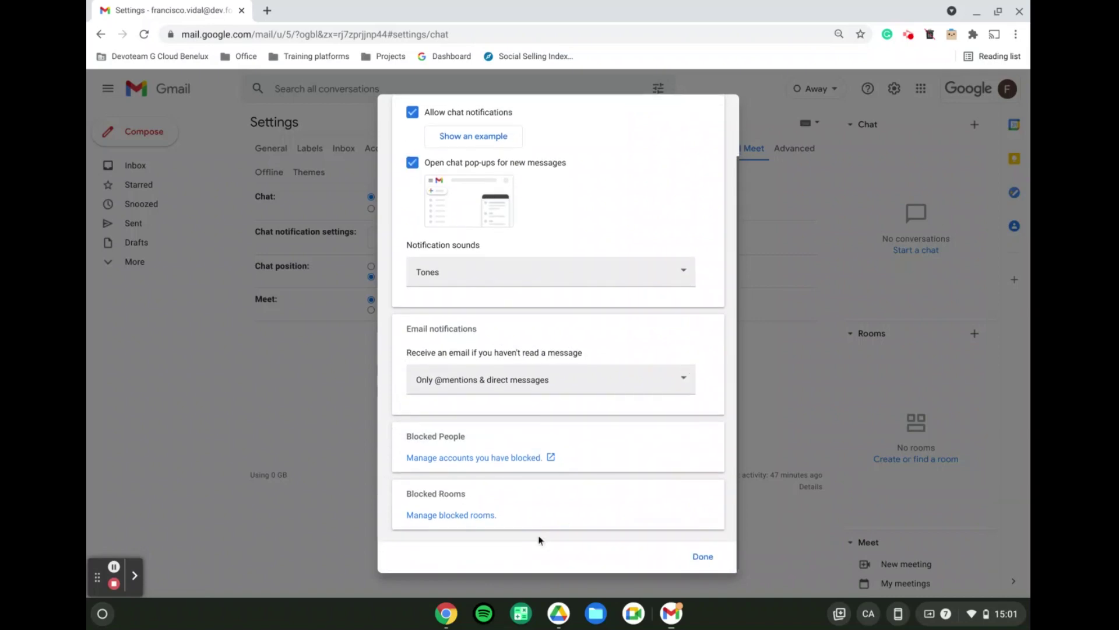
click(706, 556)
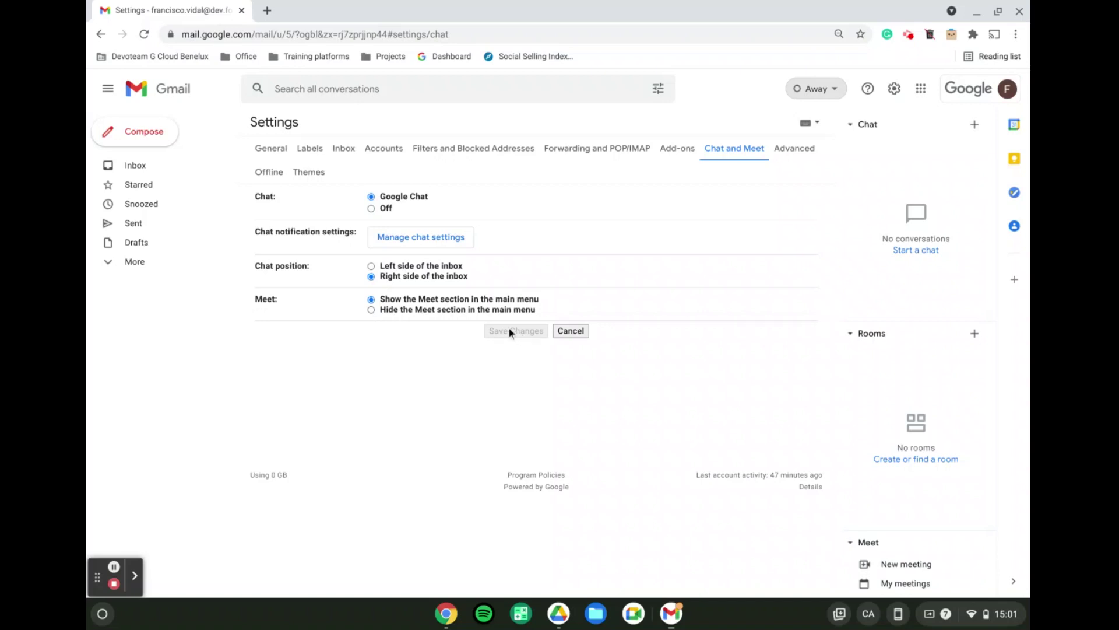
click(570, 332)
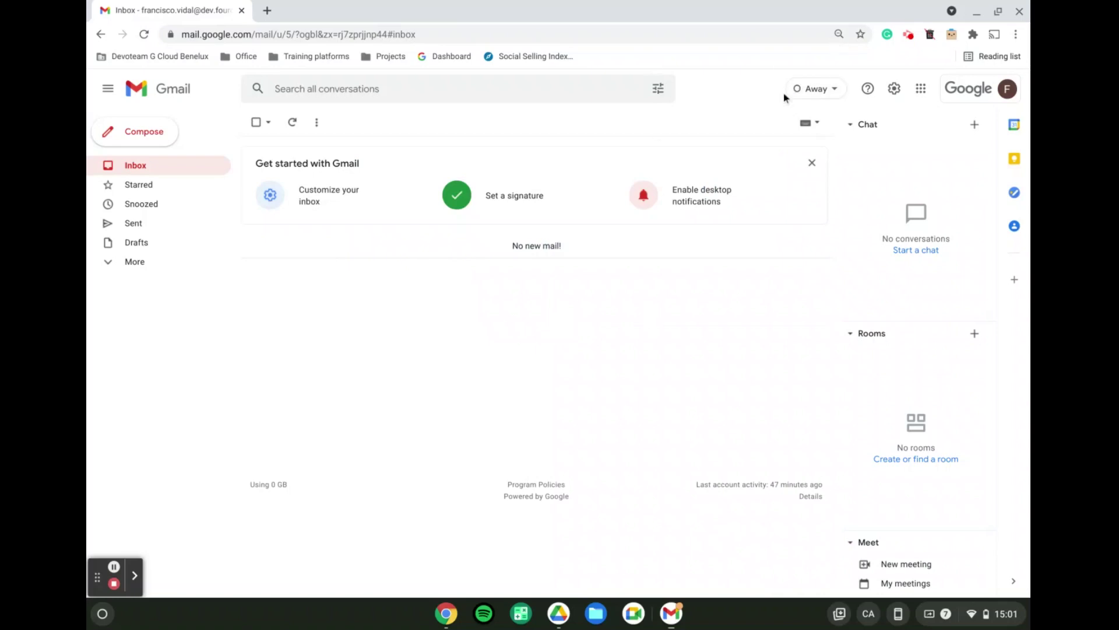
Set the chat availability to Automatic and view the mute durations offered under Do not disturb.
click(837, 101)
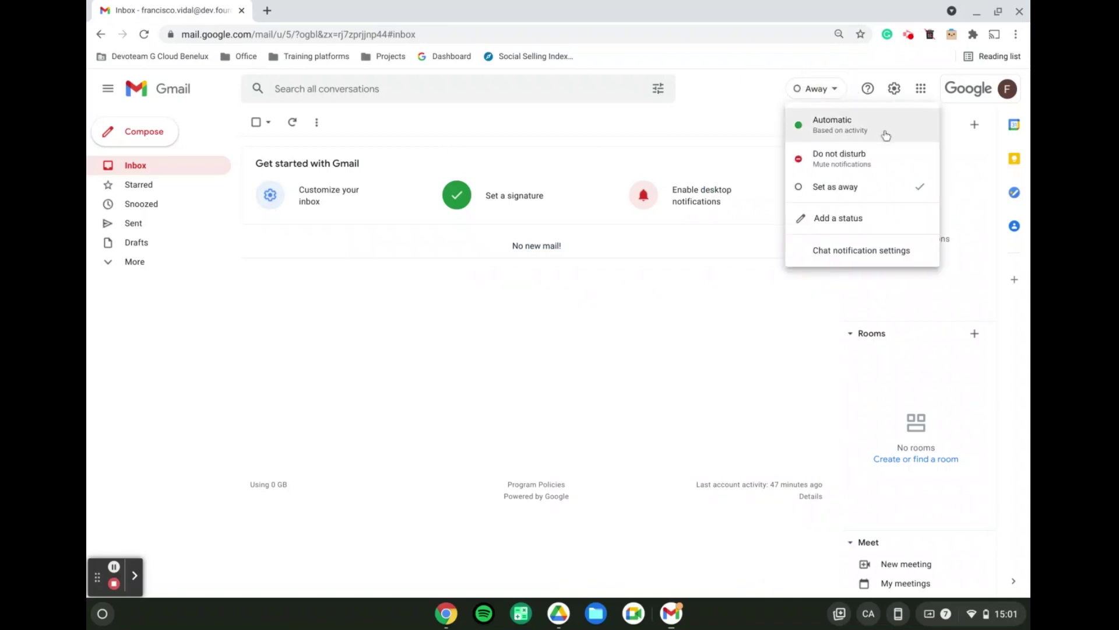
click(886, 135)
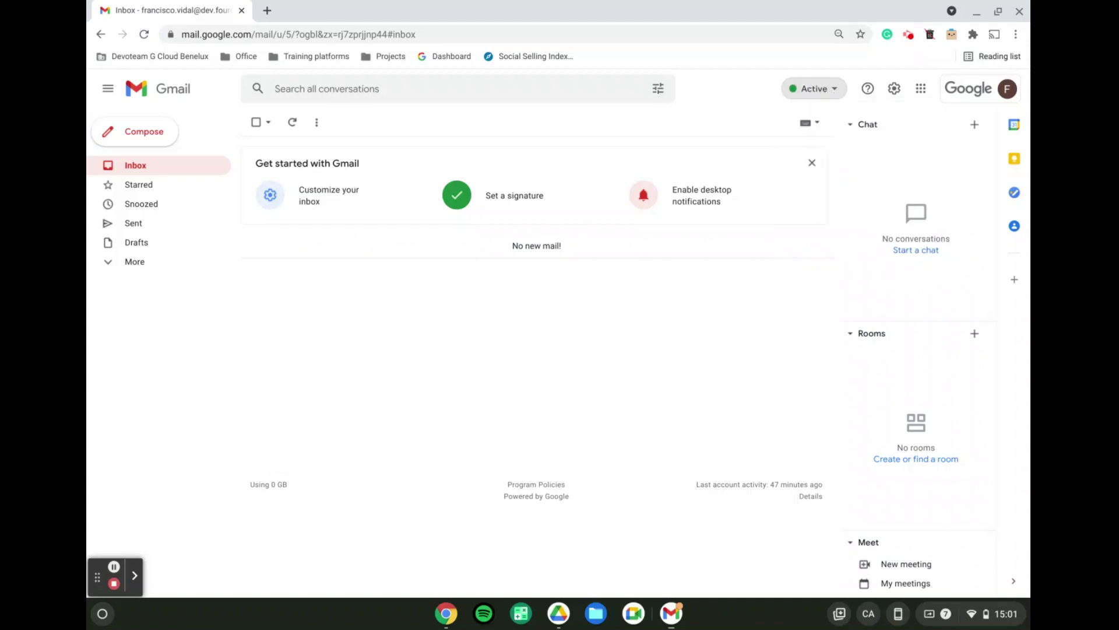
click(830, 92)
click(866, 150)
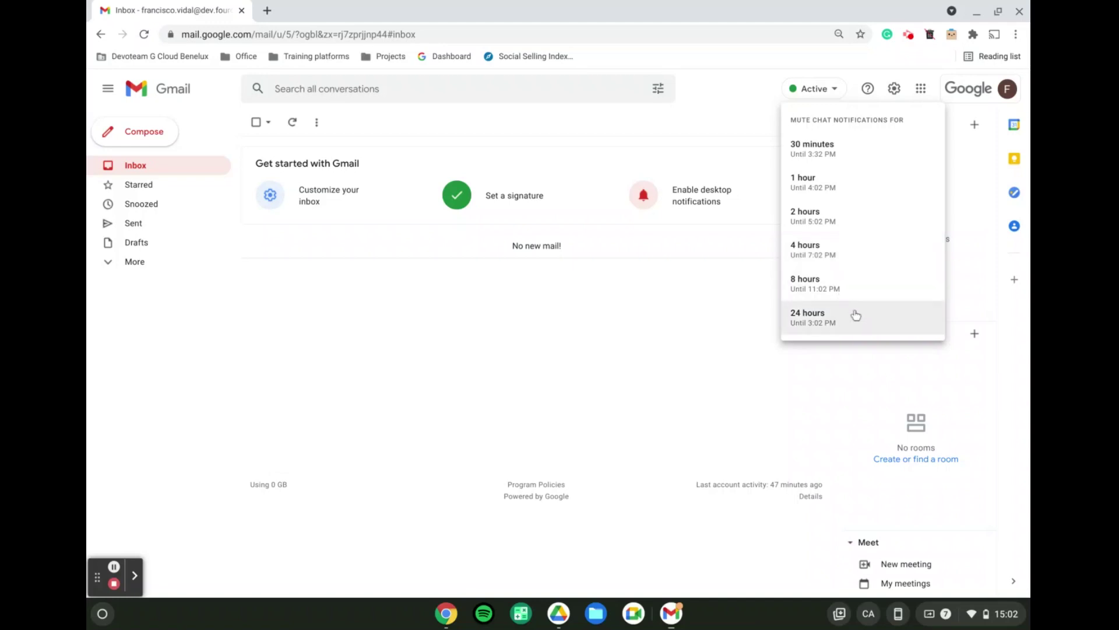
click(821, 91)
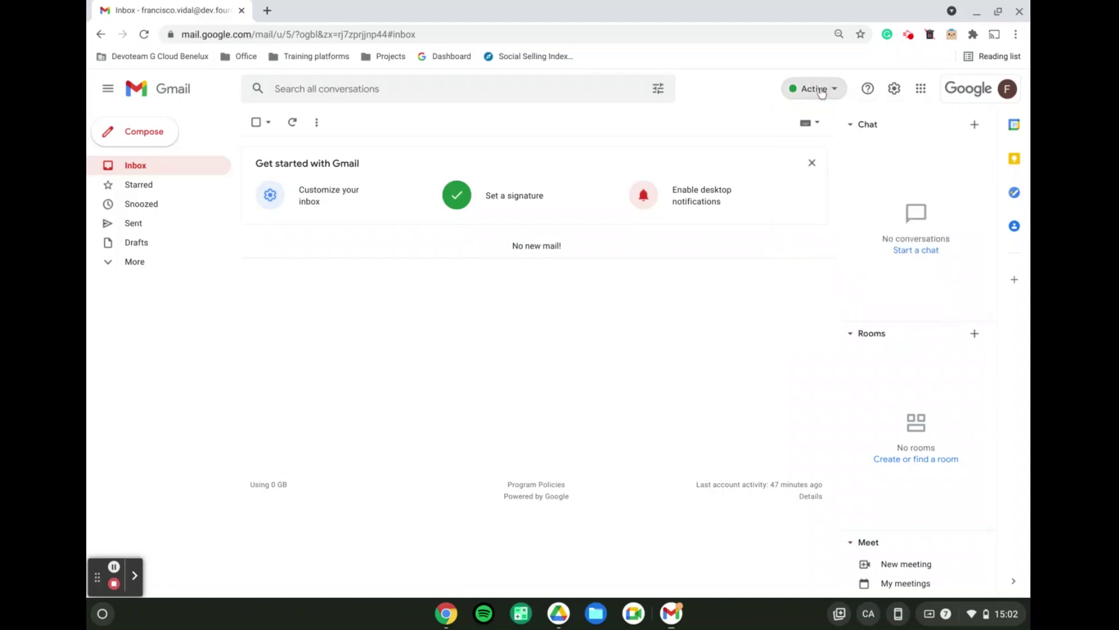
Set the chat availability to away.
click(819, 89)
click(846, 190)
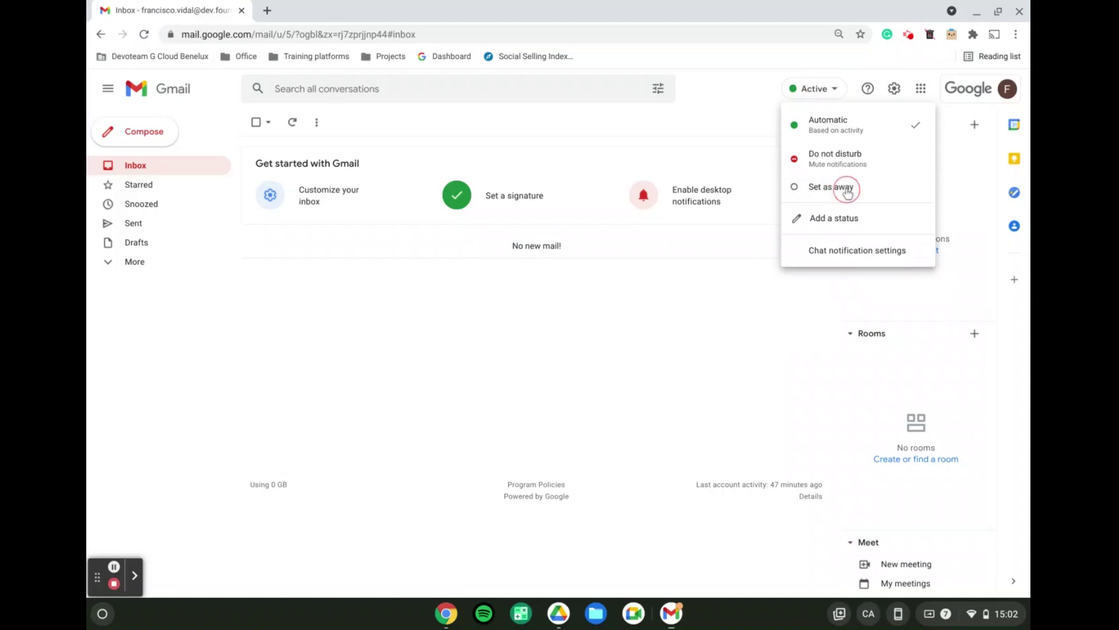
Add a custom chat status reading "In a meeting".
click(822, 90)
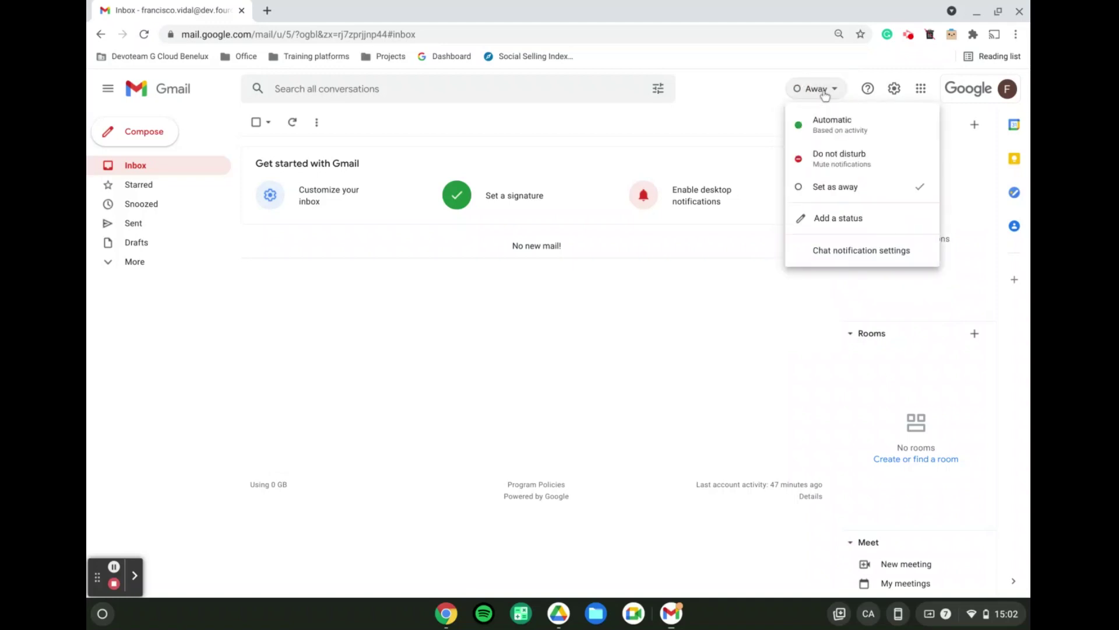
click(859, 223)
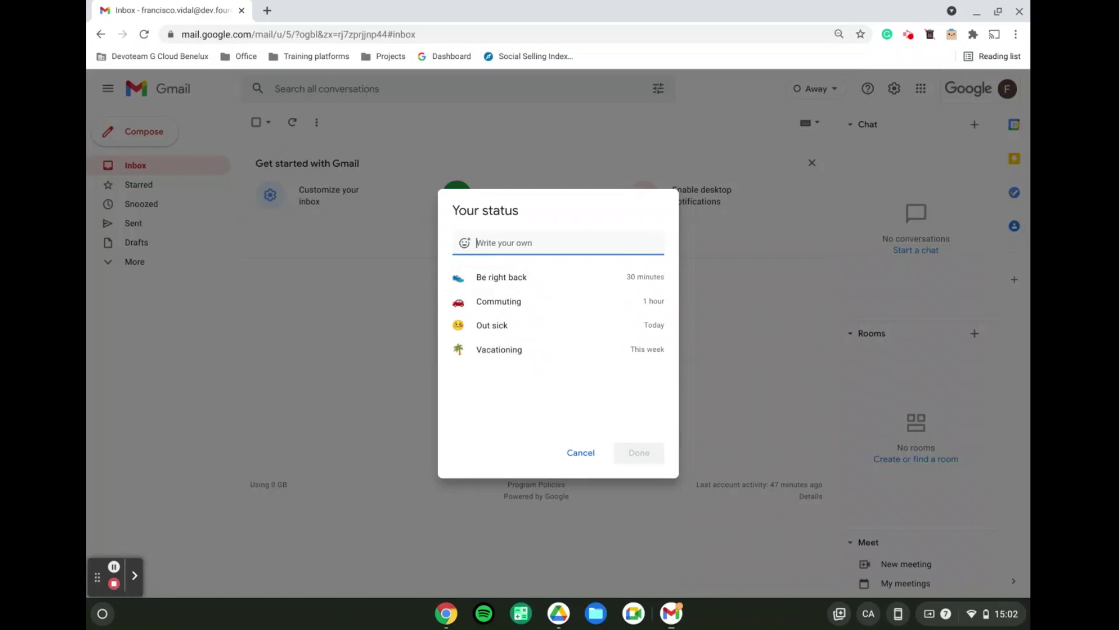
text(In a call)
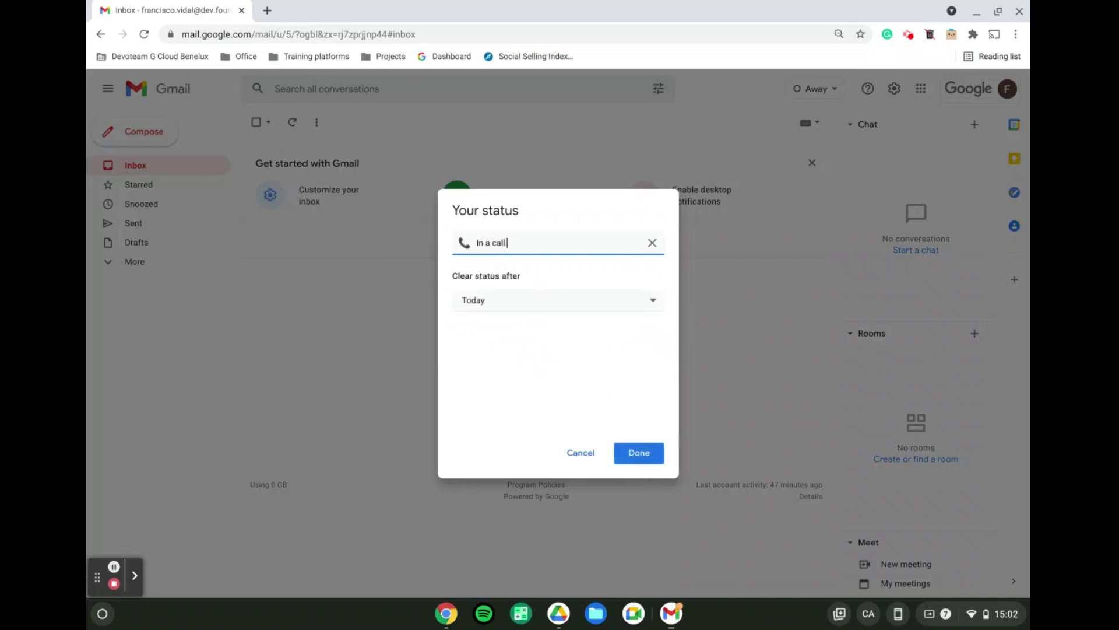
key(BackSpace)
key(BackSpace)
key(BackSpace)
key(BackSpace)
text(meeting)
Check the custom date and time option for clearing the status, cancel it, and save the status with clearing set to Today.
click(568, 298)
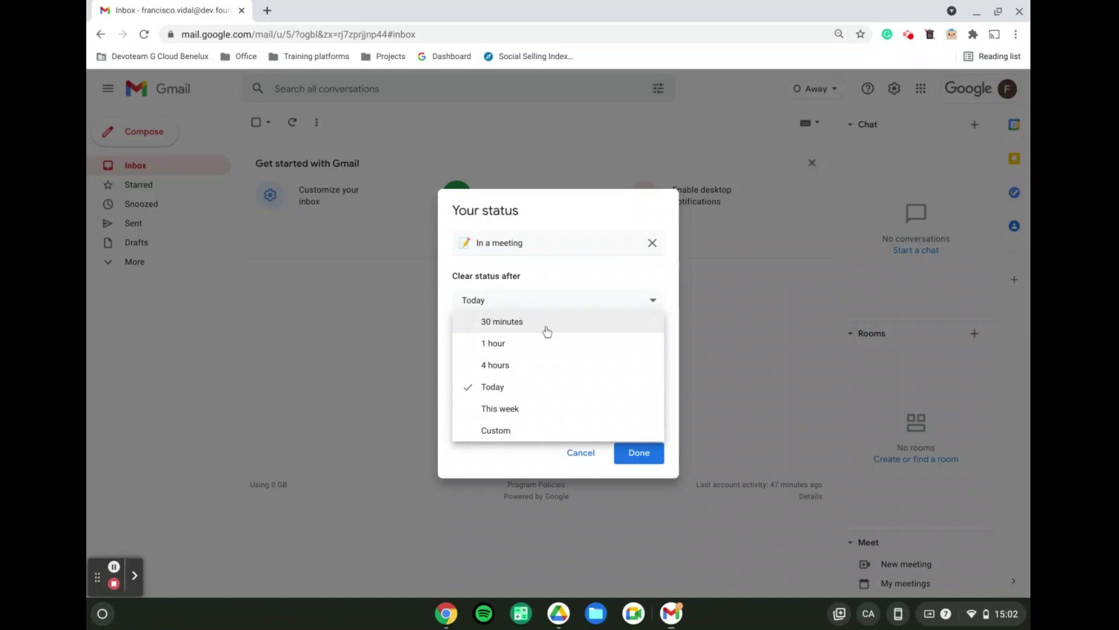
click(511, 431)
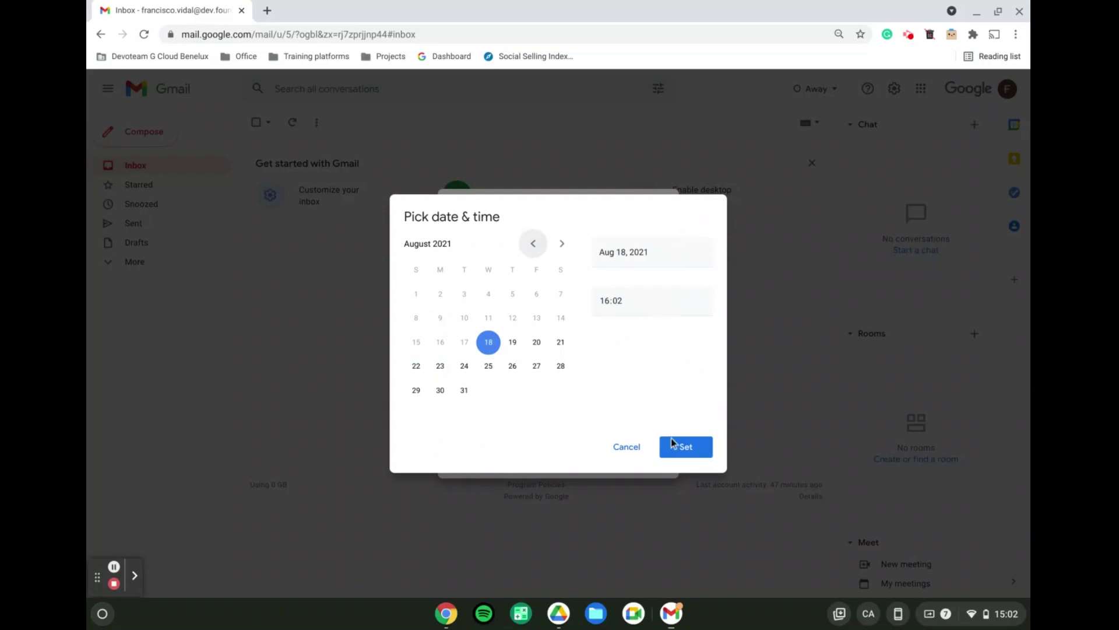
click(635, 448)
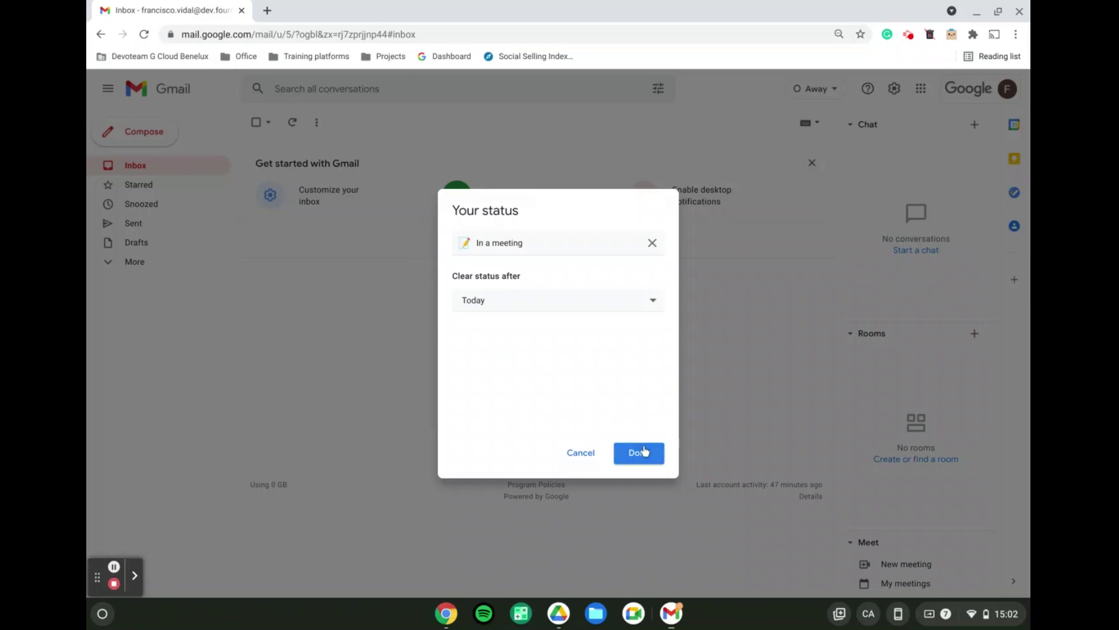
click(644, 450)
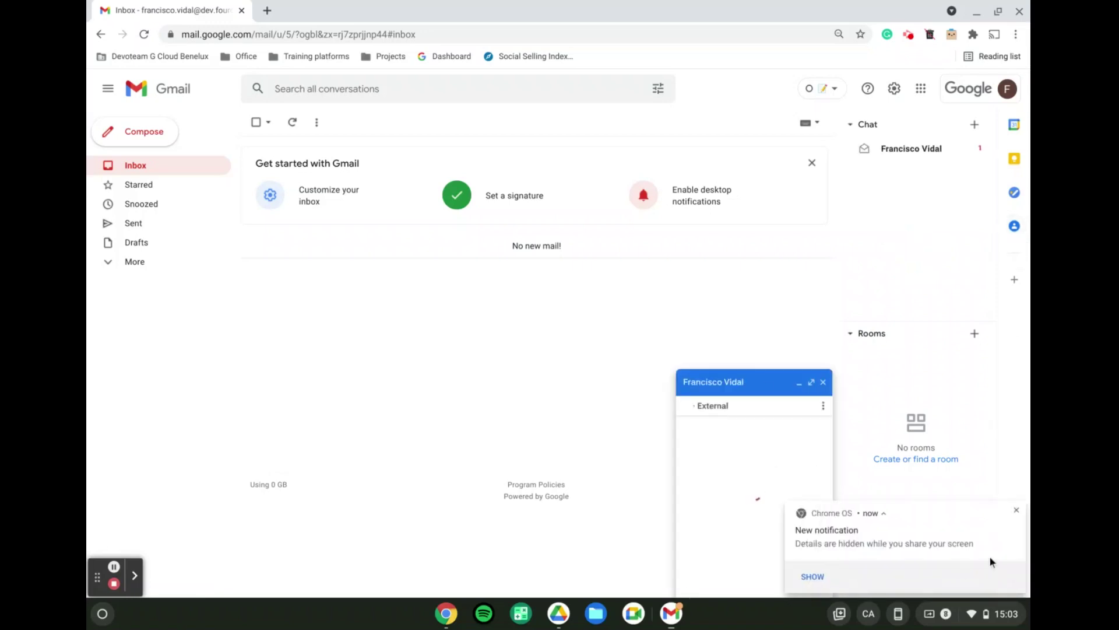
Dismiss the system notification and accept the incoming external contact's message request.
click(1017, 511)
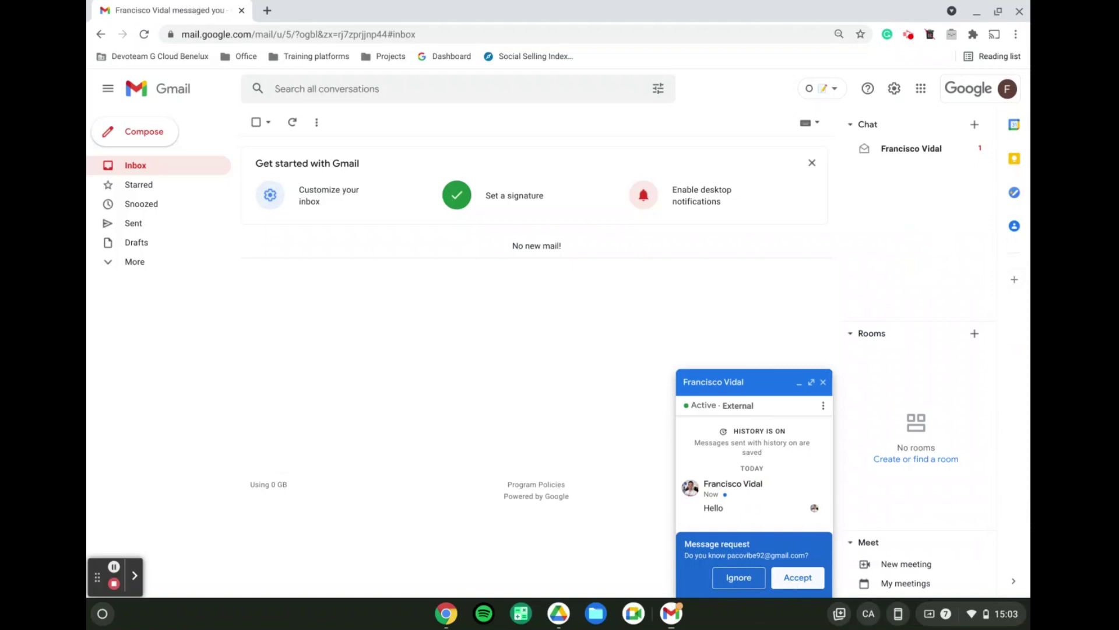
click(793, 580)
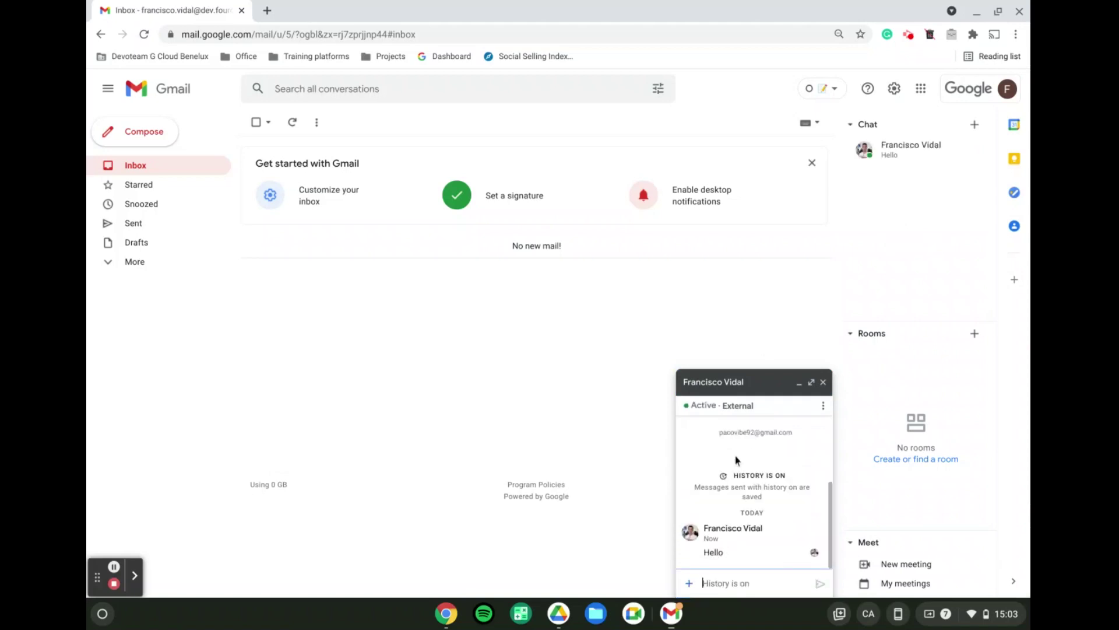
Expand the conversation to full view and return it to the pop-up, and review the conversation's options.
click(810, 383)
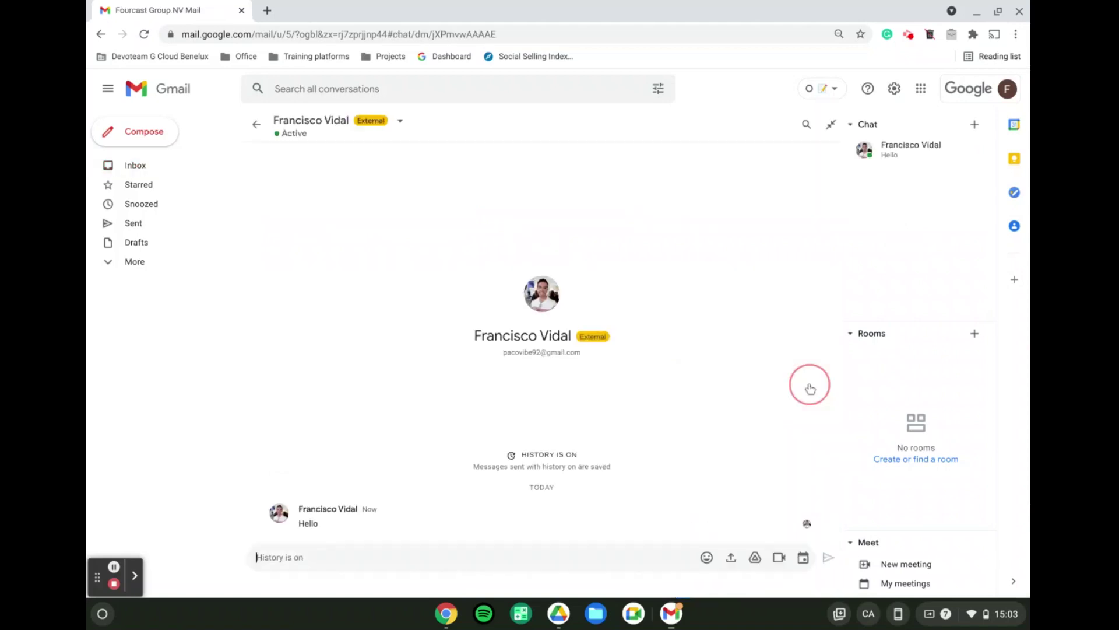
click(828, 127)
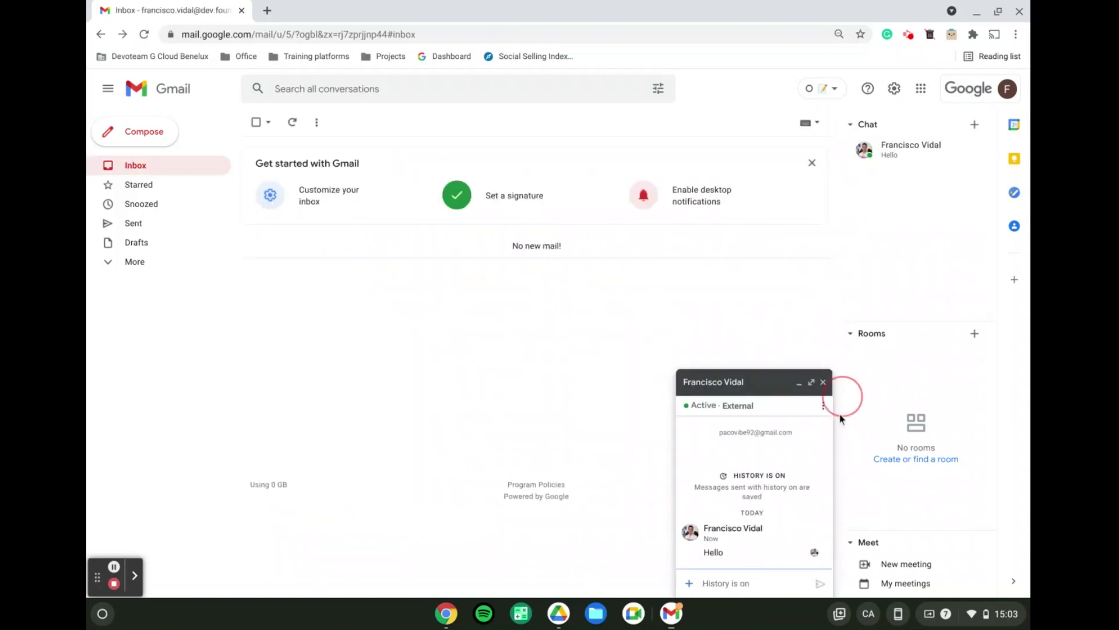
click(822, 405)
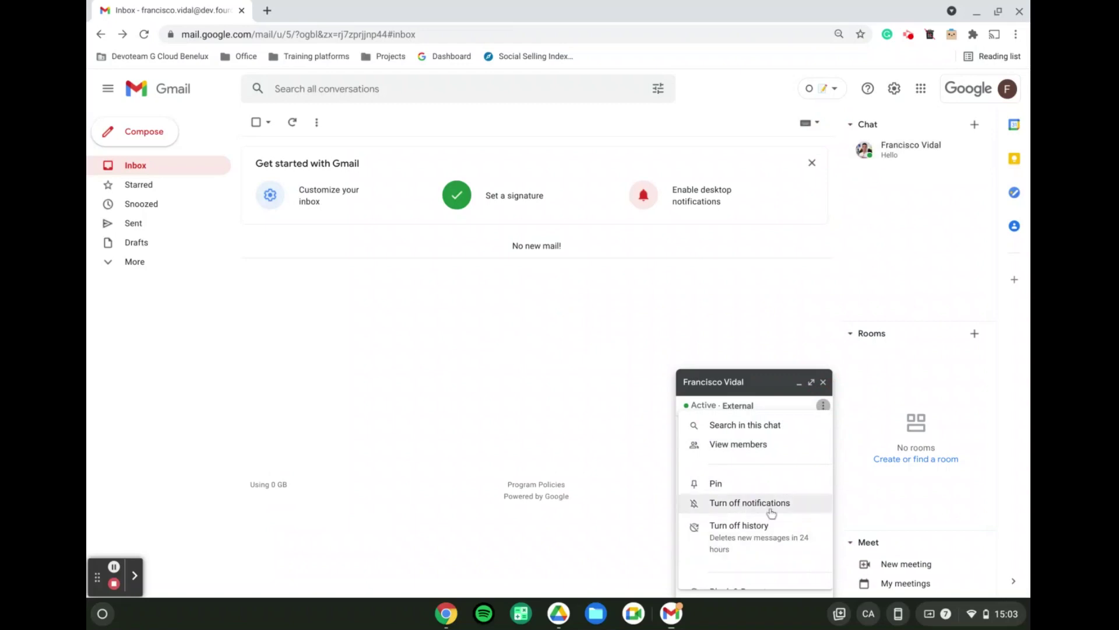
scroll(772, 513, down, 2)
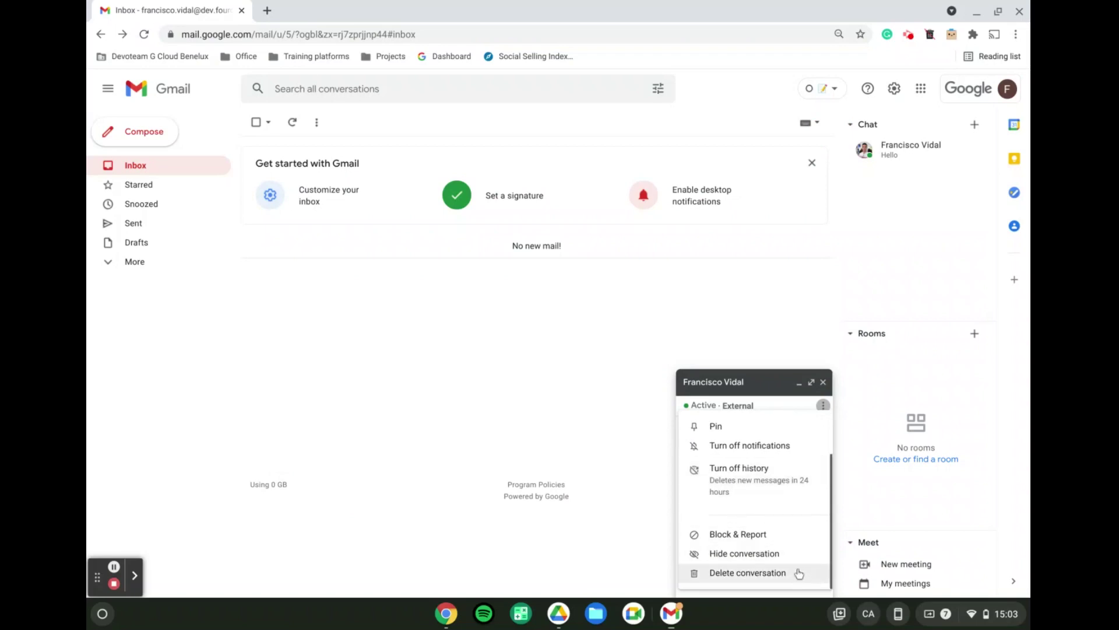
click(774, 403)
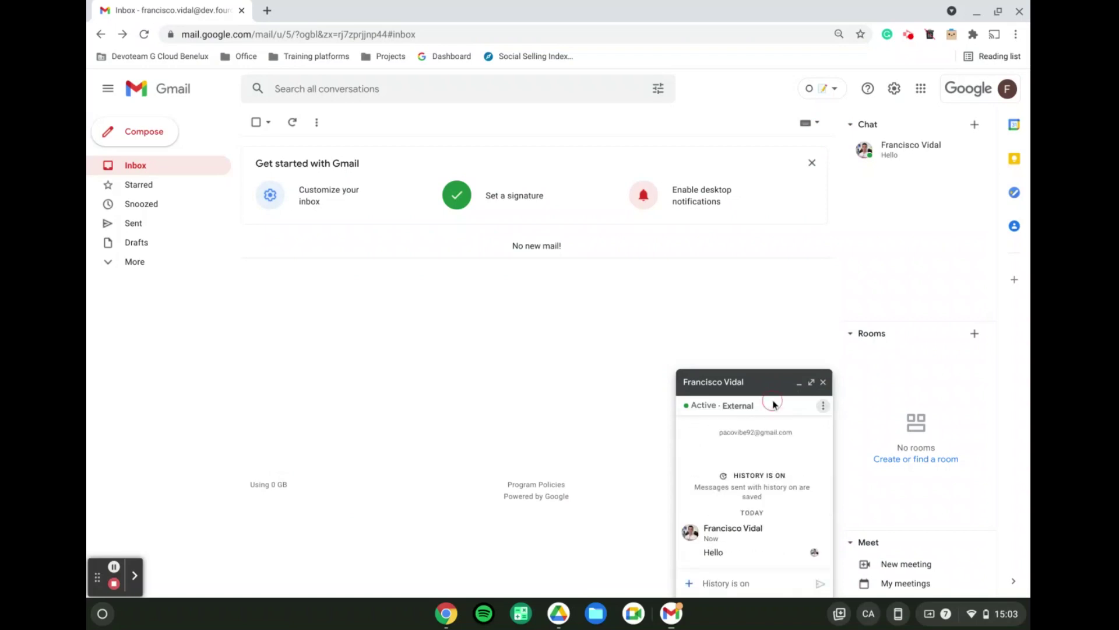
Examine the message box's emoji, upload, Drive, video meeting and calendar event tools, and close the chat pop-up.
click(689, 585)
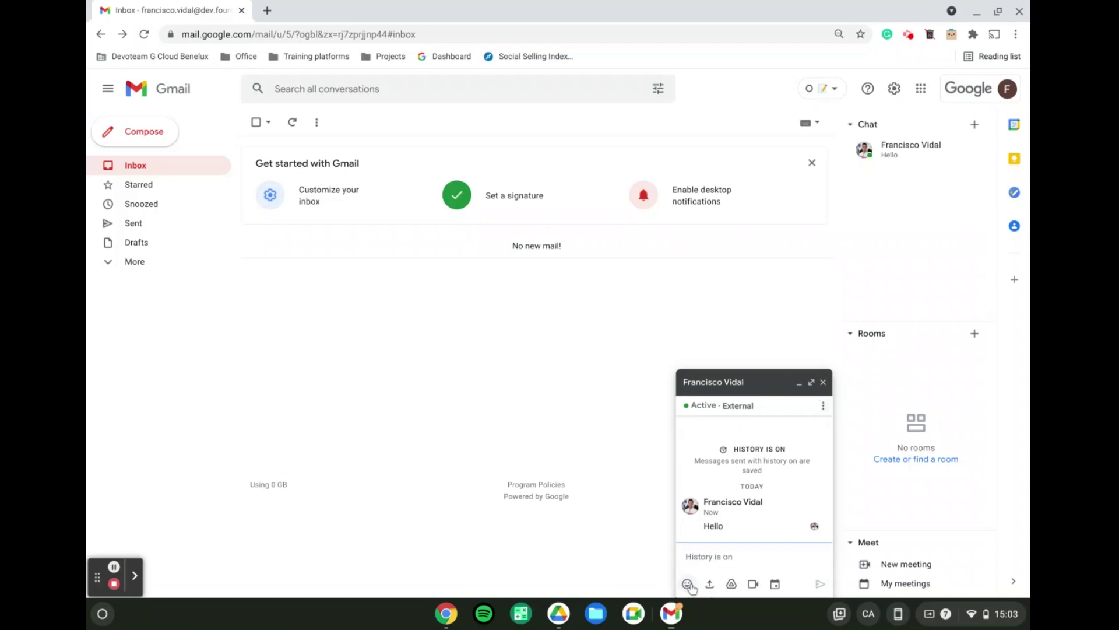
click(731, 584)
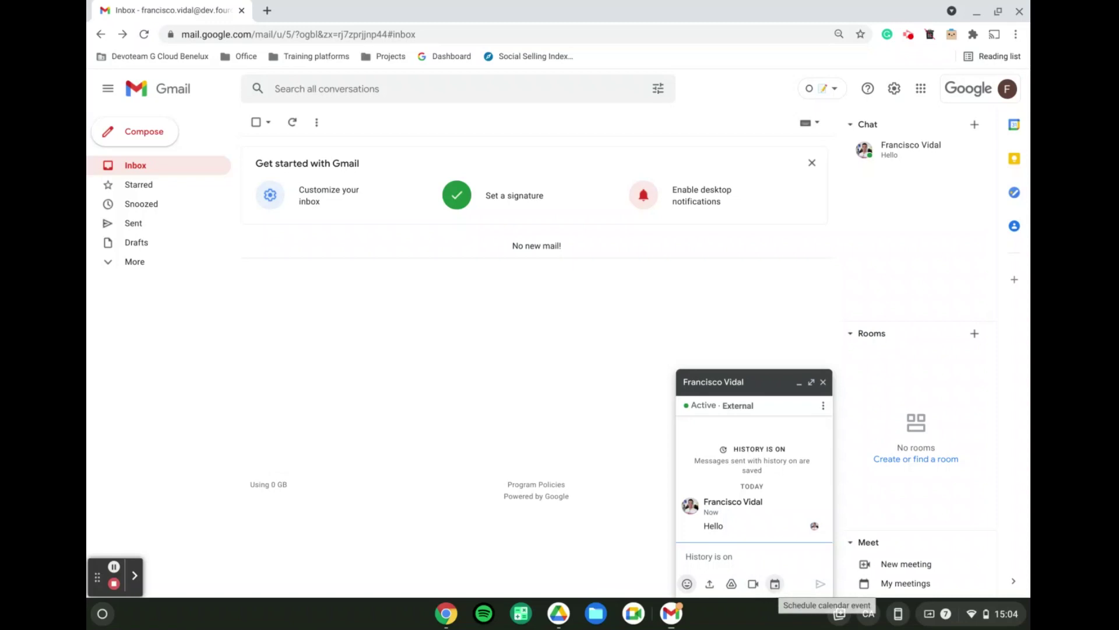
click(823, 381)
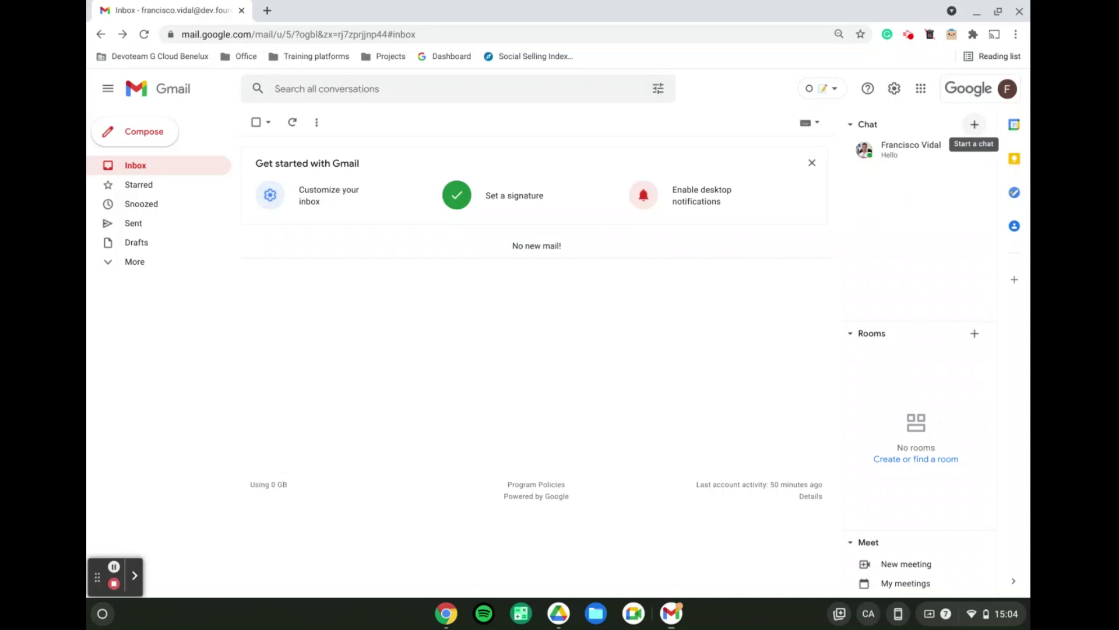
Start a chat with the first frequent external contact, send the message "Hello", and dismiss the system notification.
click(974, 124)
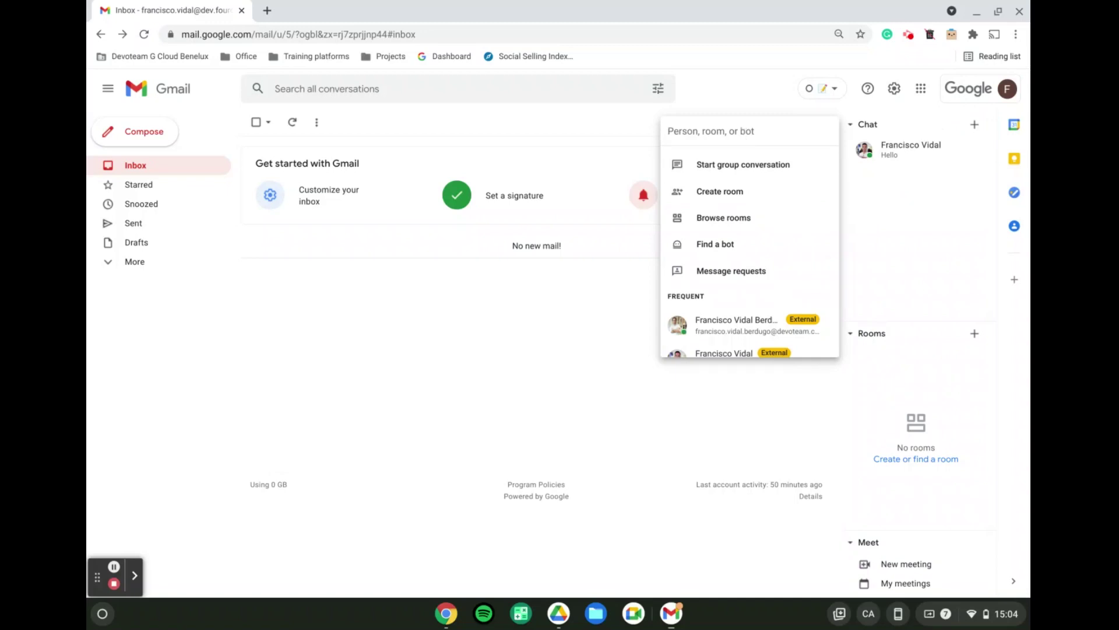
text(fran)
key(Return)
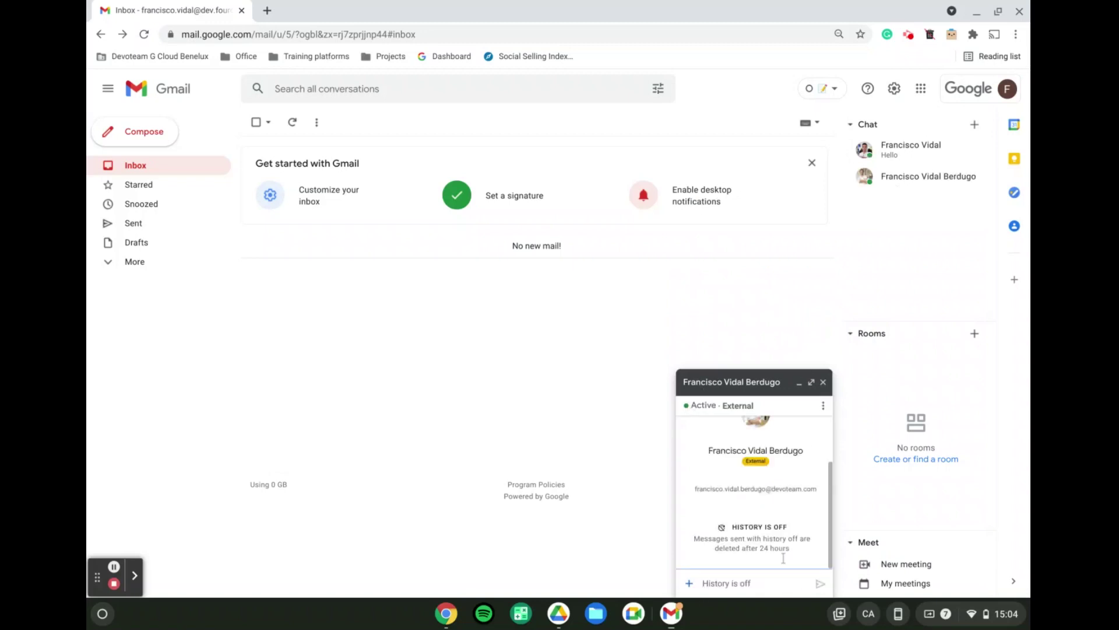
text(Hello)
key(Return)
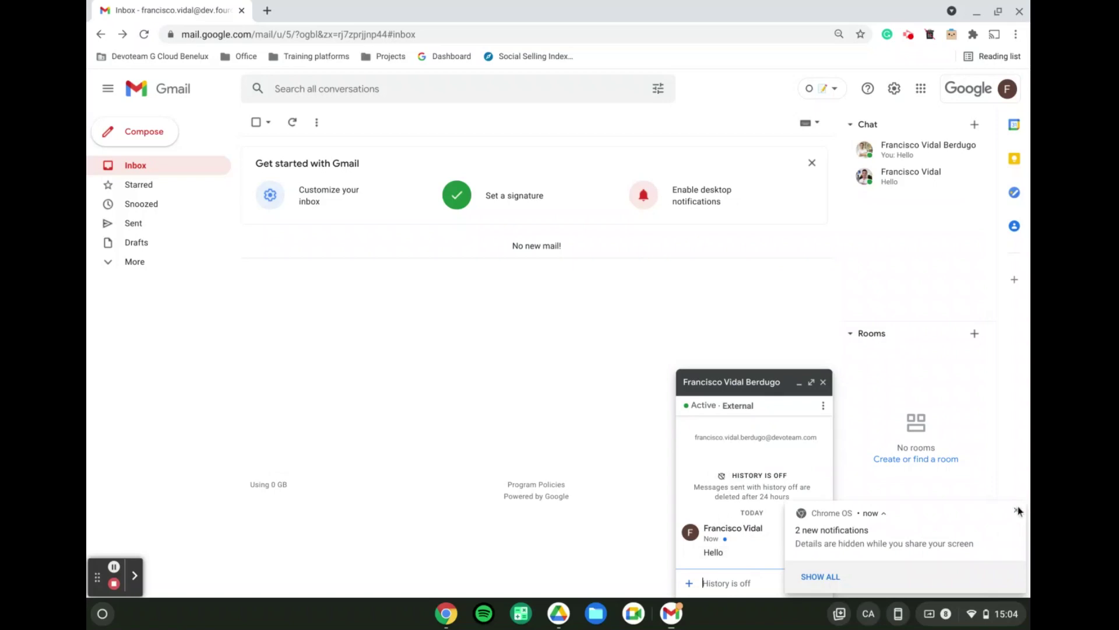
click(1016, 510)
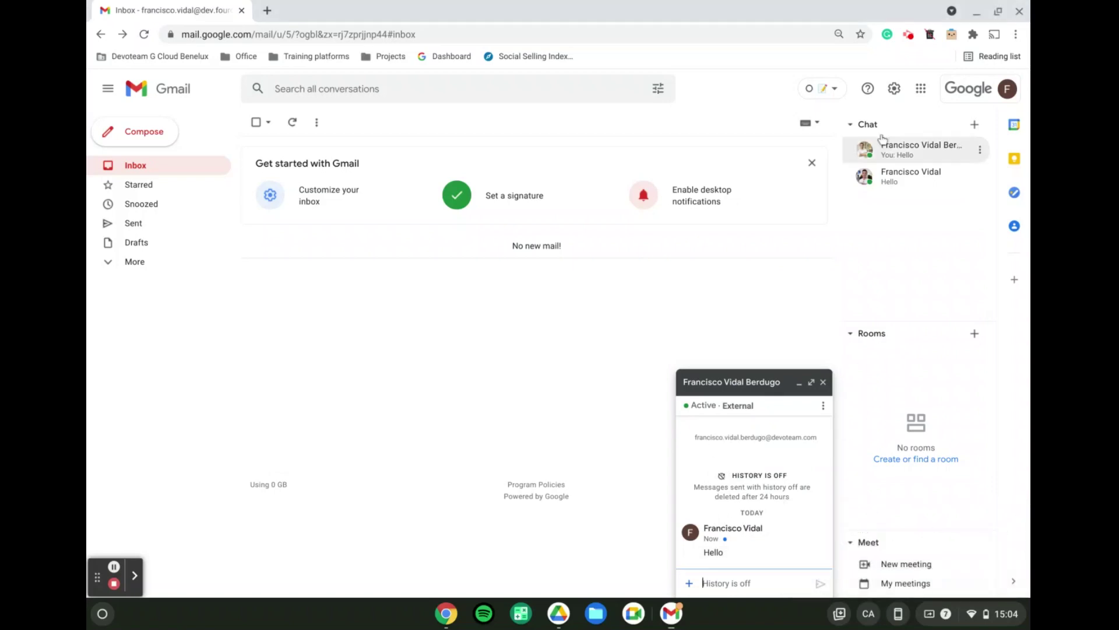
Browse the catalogue of available chat bots from the new-chat options and close it without adding any.
click(974, 125)
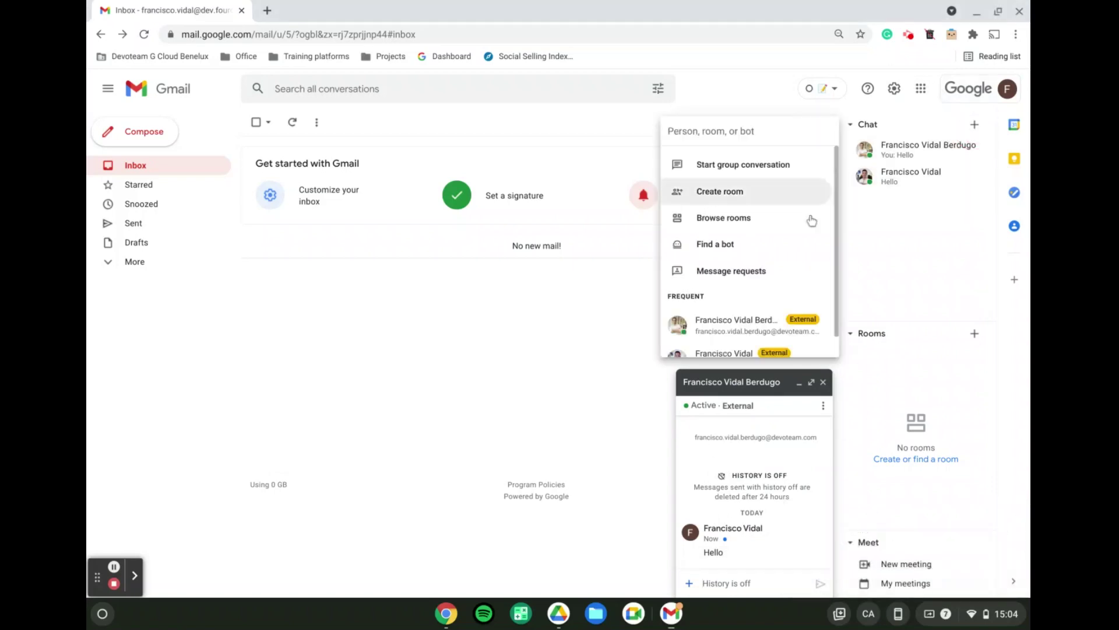
click(726, 250)
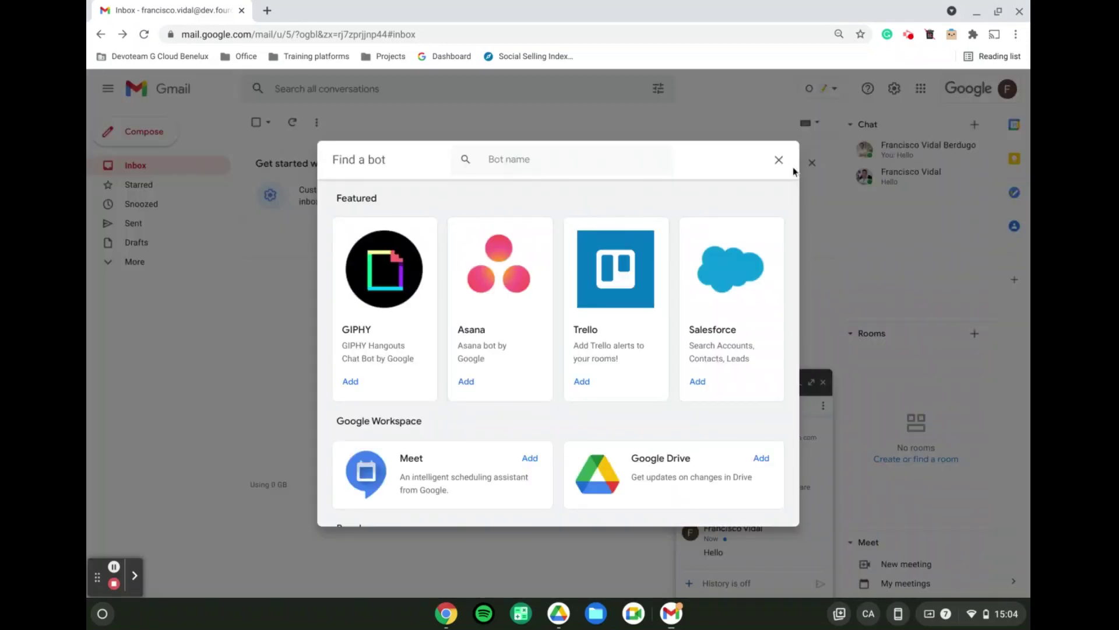
click(779, 159)
Check the pending message requests from the new-chat options and close the list.
click(977, 125)
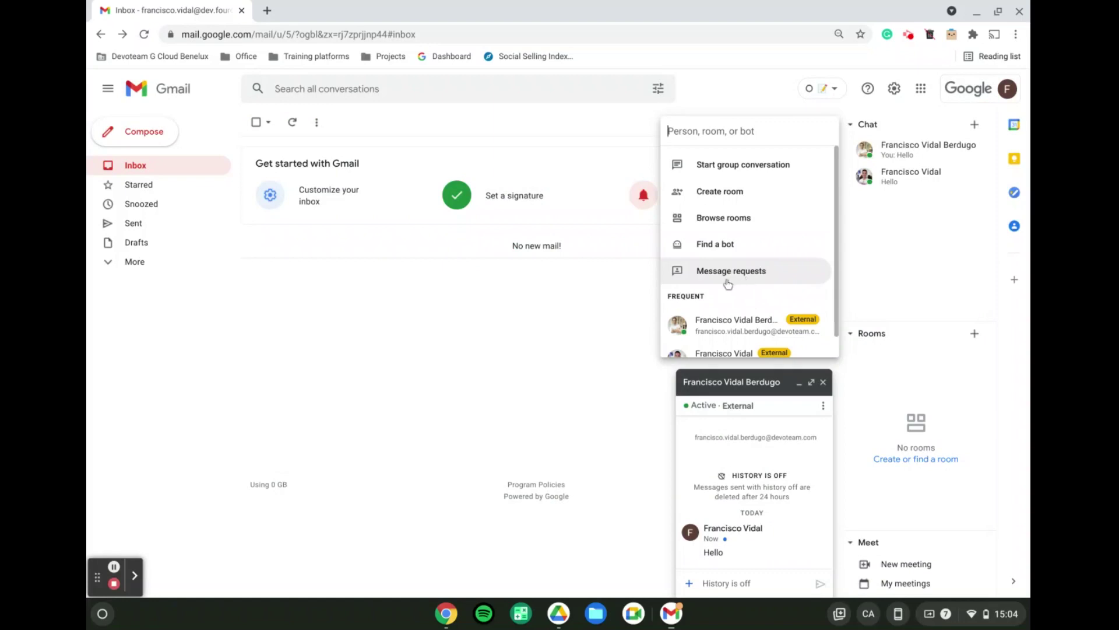
click(728, 273)
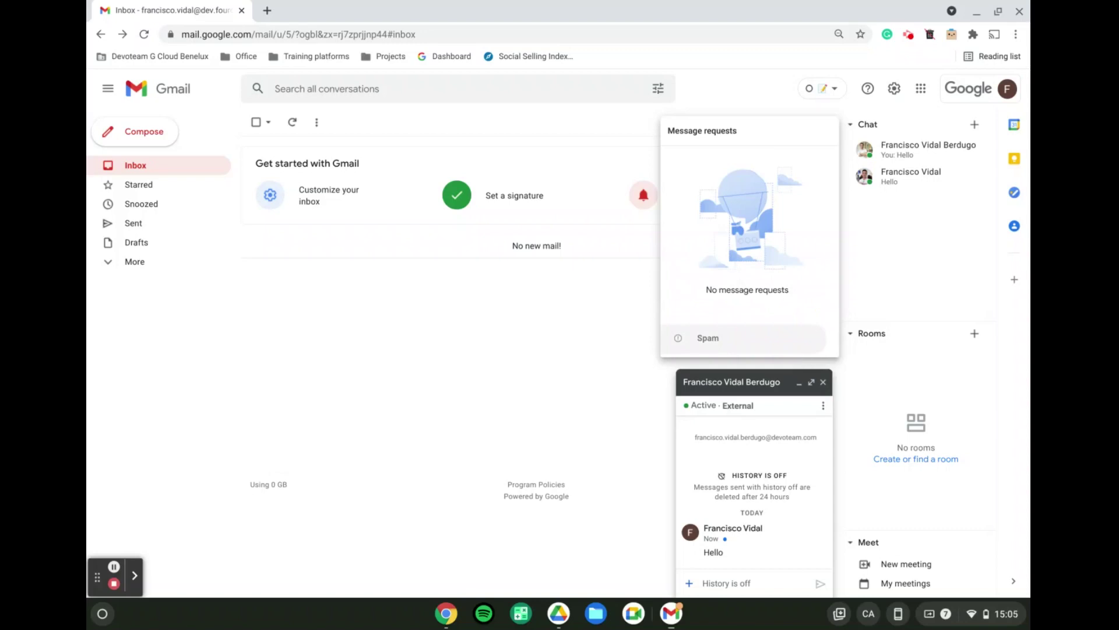
click(552, 388)
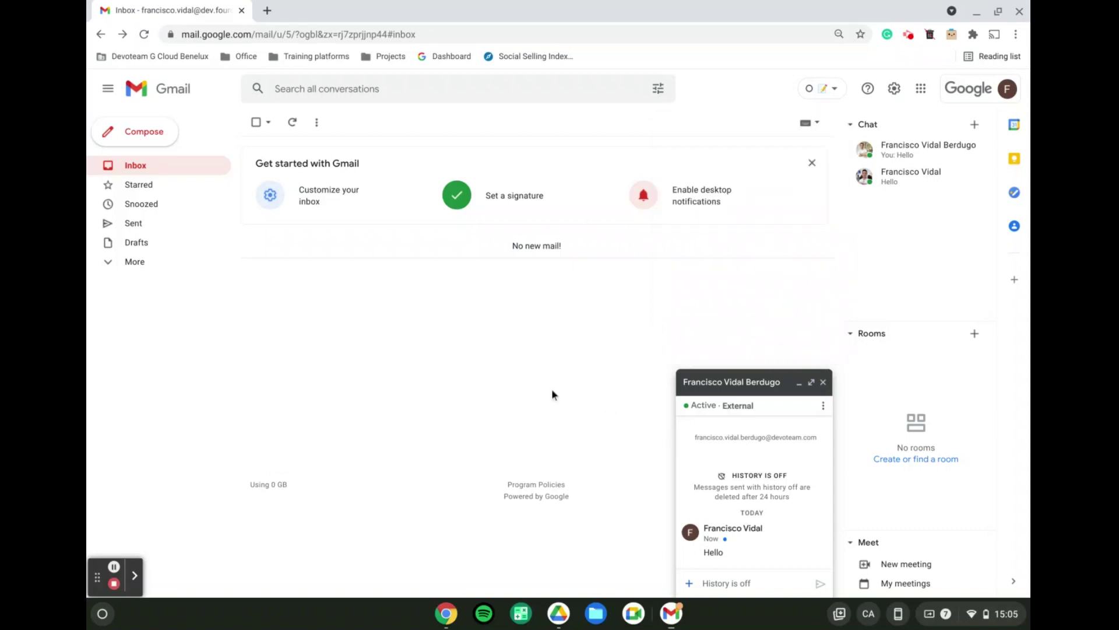